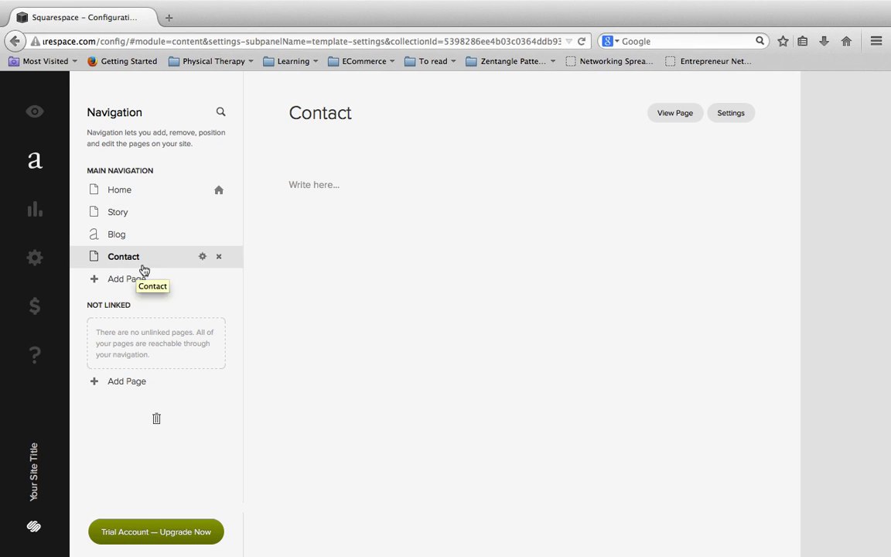
Add the text "Contact us:" to the Contact page body and format it as Heading 1.
mouse_move(283, 196)
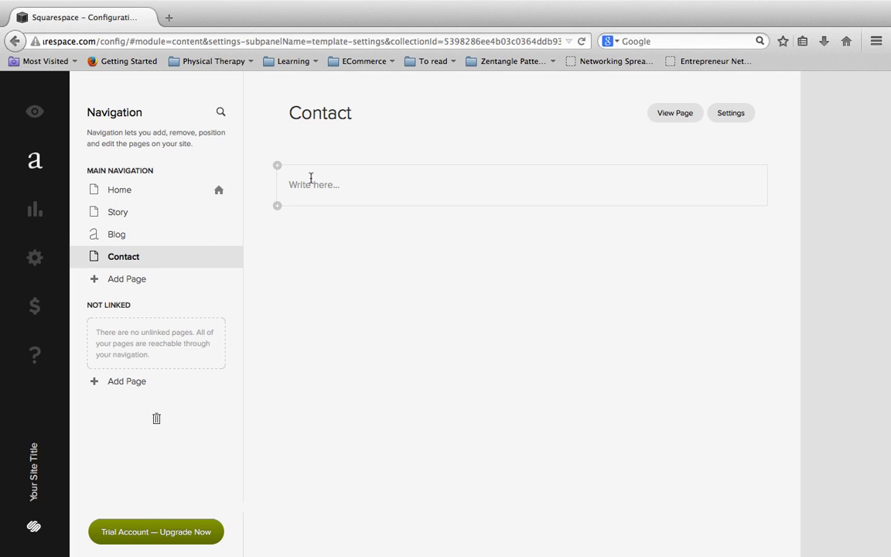
left_click(311, 178)
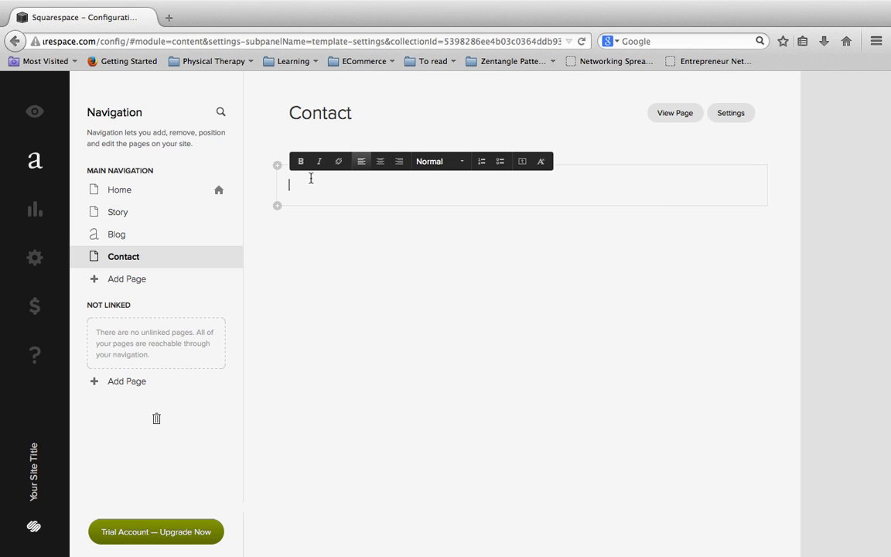
type("Contact us:")
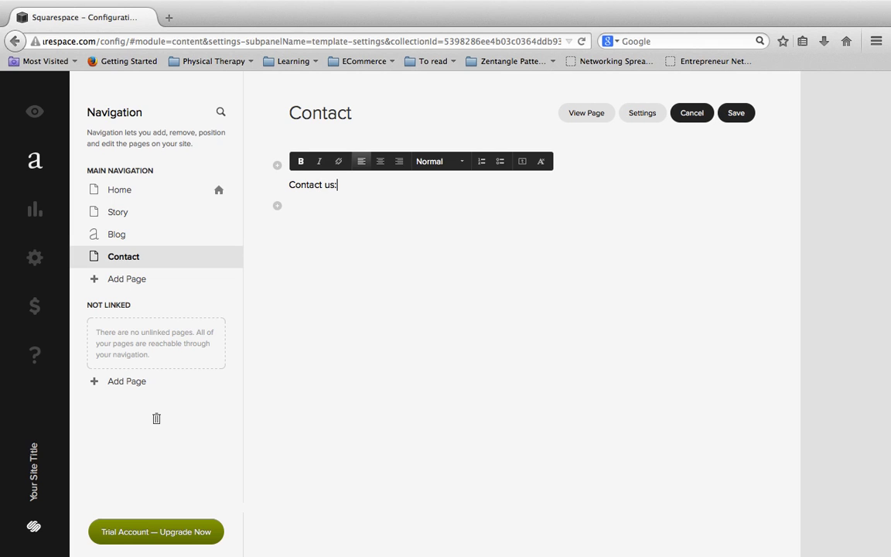
left_click_drag(338, 185, 268, 157)
left_click(453, 166)
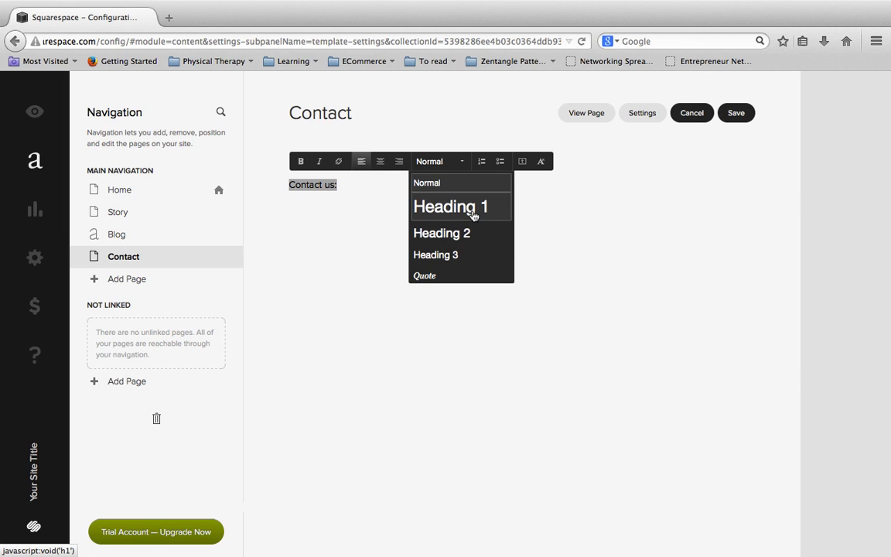
left_click(451, 217)
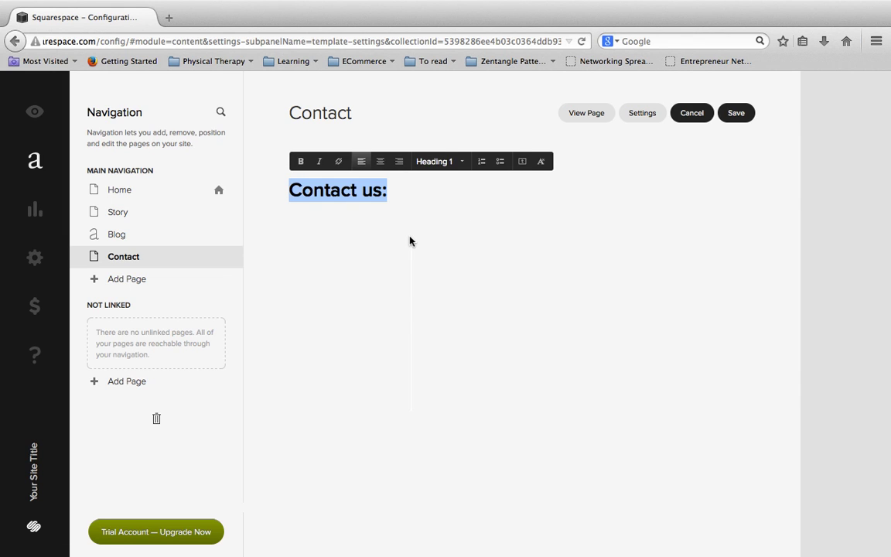
left_click(428, 194)
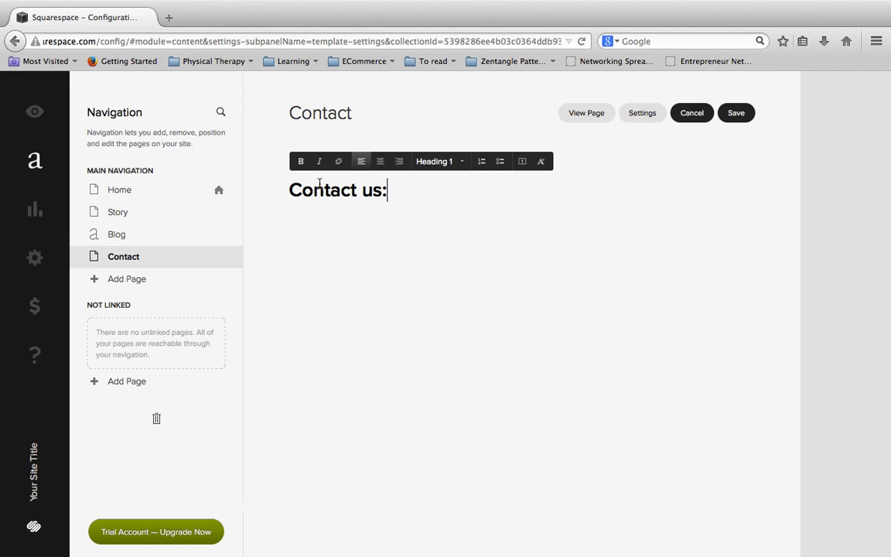
Insert a Form block directly below the "Contact us:" heading.
mouse_move(279, 223)
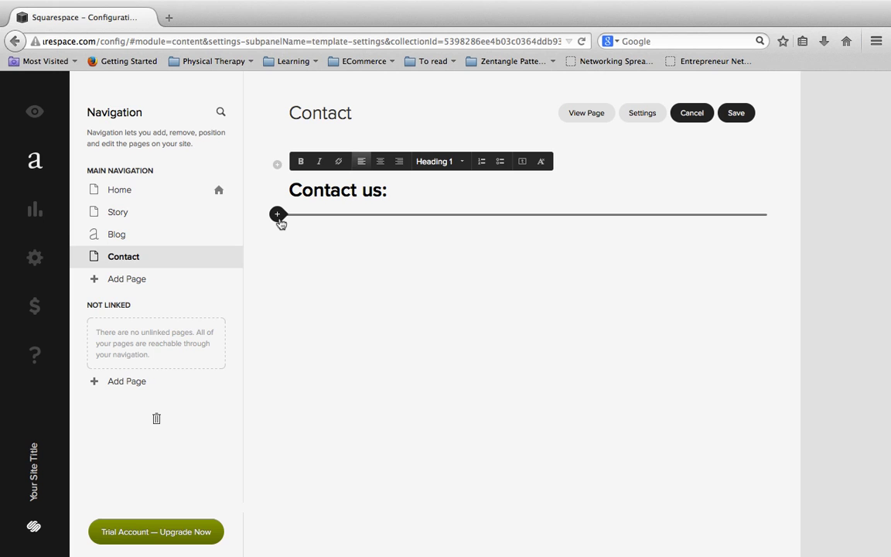
left_click(278, 217)
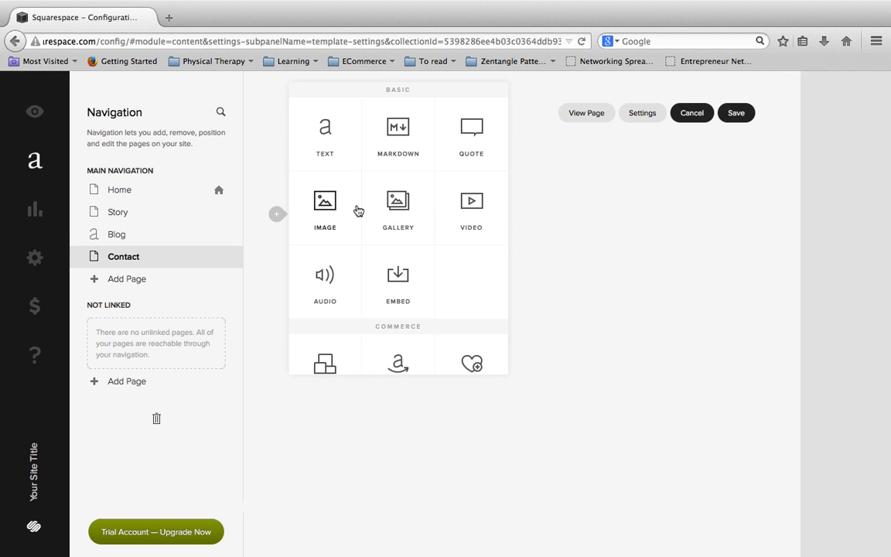
scroll(384, 215, "down", 1)
scroll(384, 215, "down", 5)
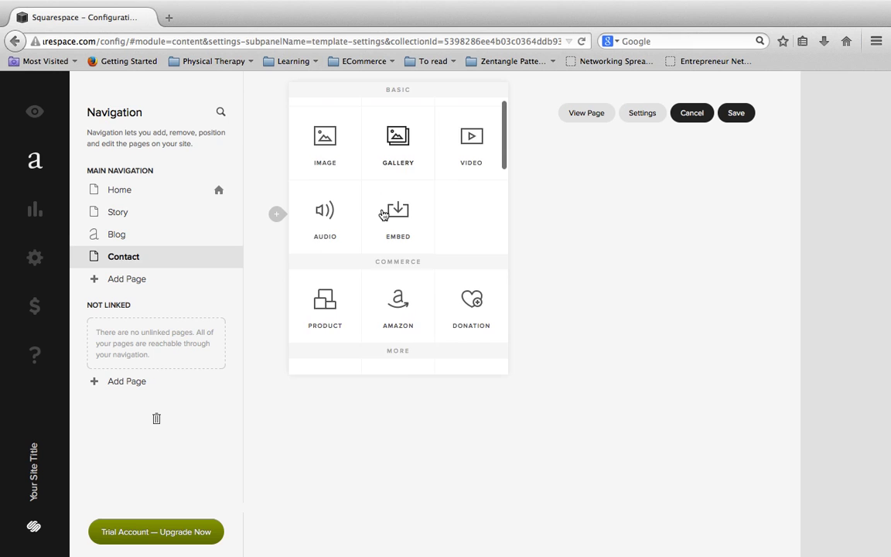
scroll(384, 215, "down", 3)
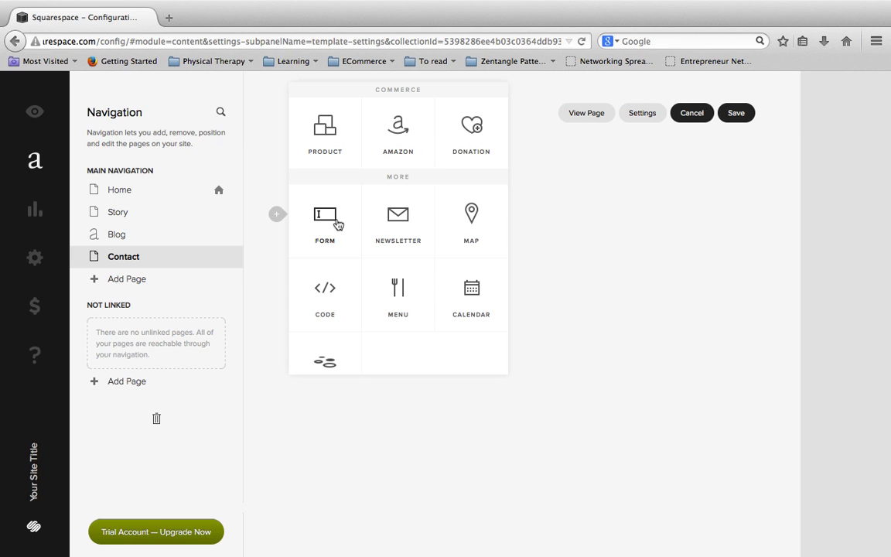
left_click(337, 224)
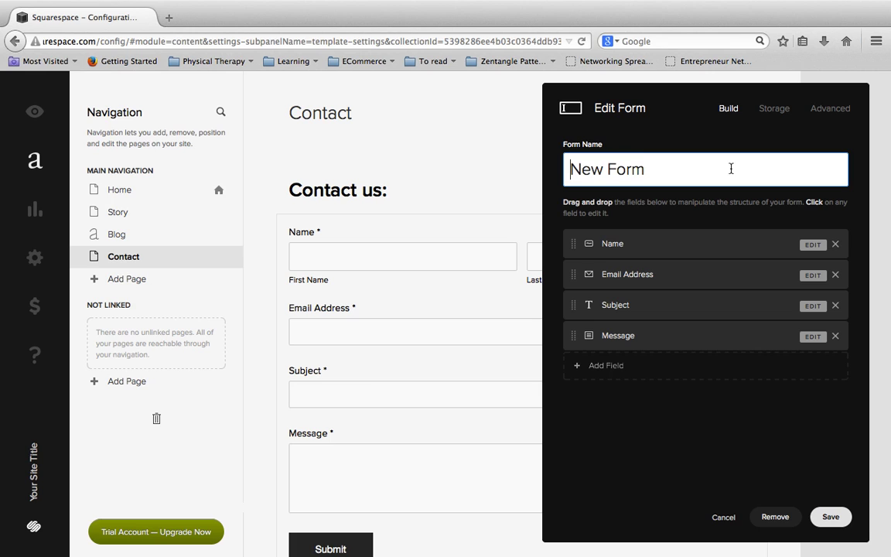
Name the form "PicBuggy - Contact Form" and remove its Subject field.
key("super+a")
type("Pic")
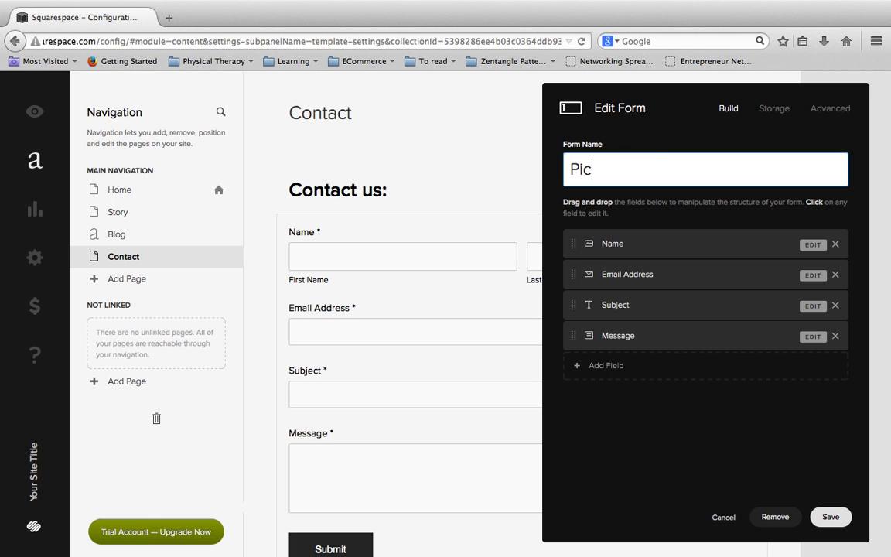
type("Buggy - Cont")
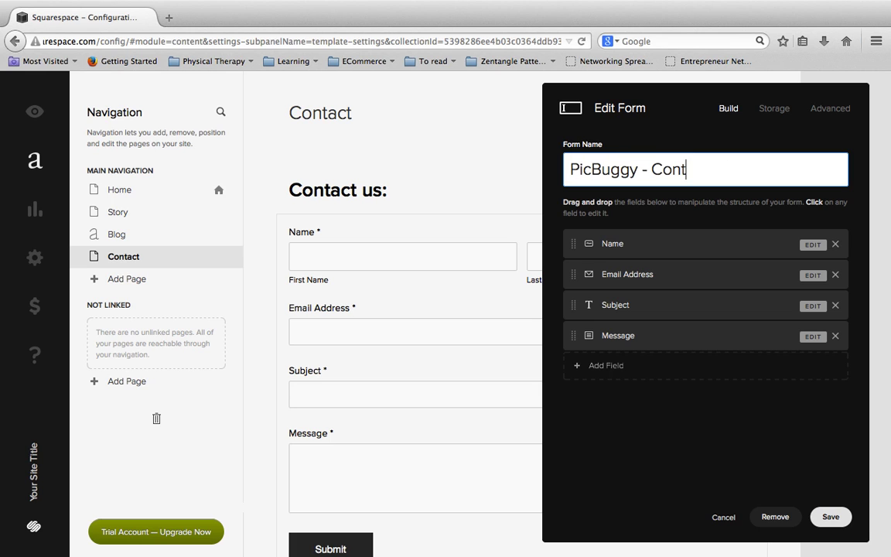
type("act Form")
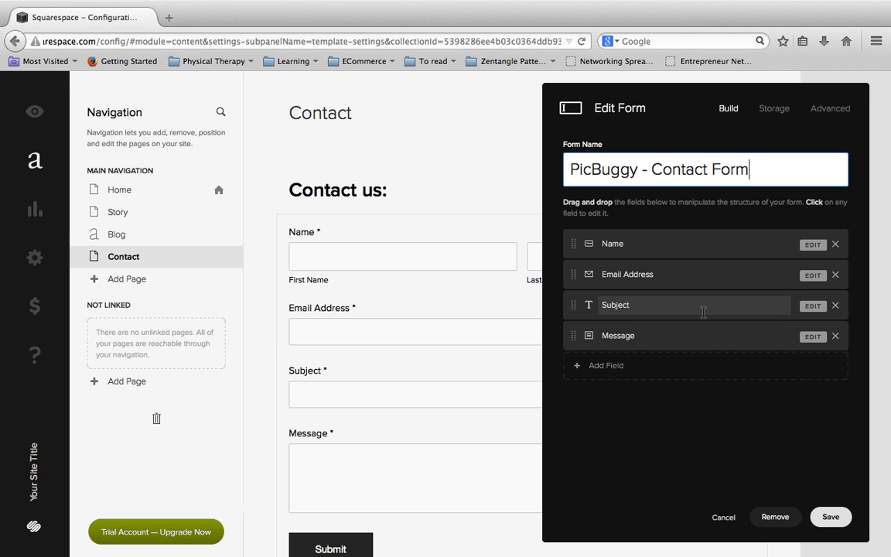
left_click(835, 307)
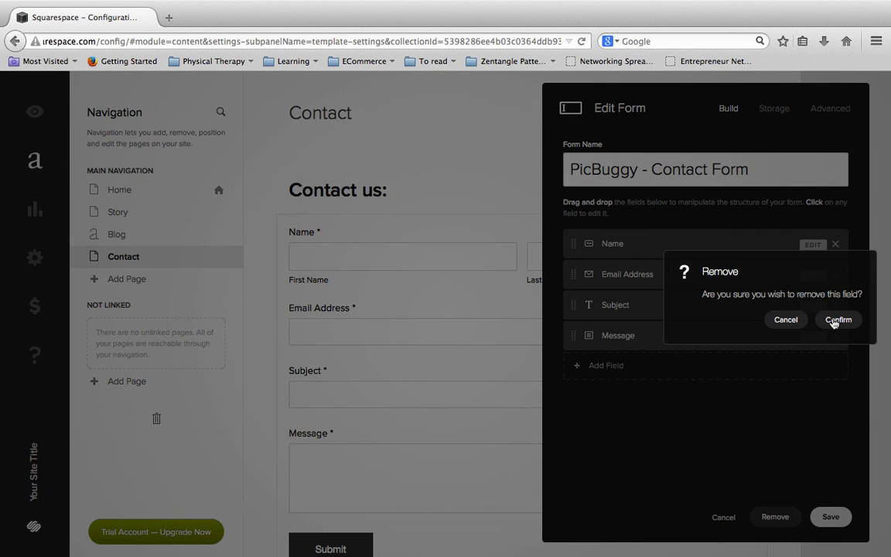
left_click(837, 319)
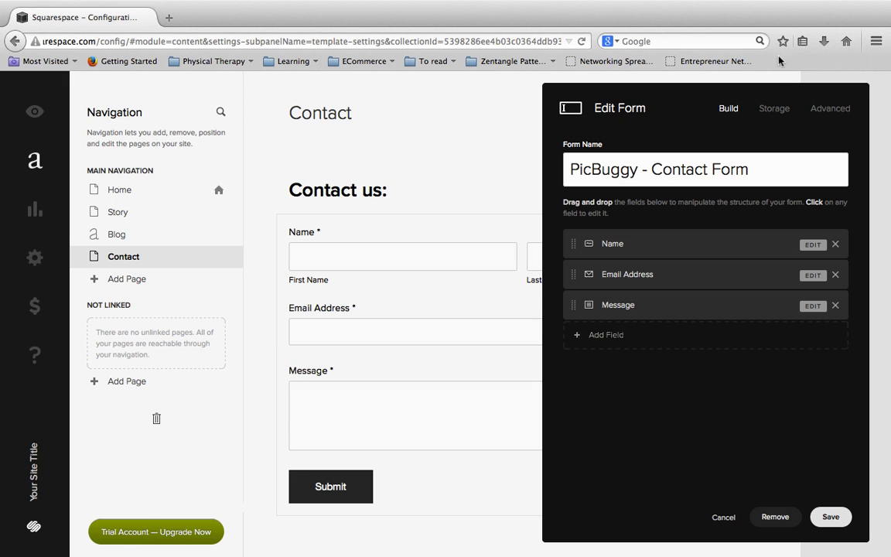
Check the form's storage options and set the submit button label to "Say hello".
left_click(770, 112)
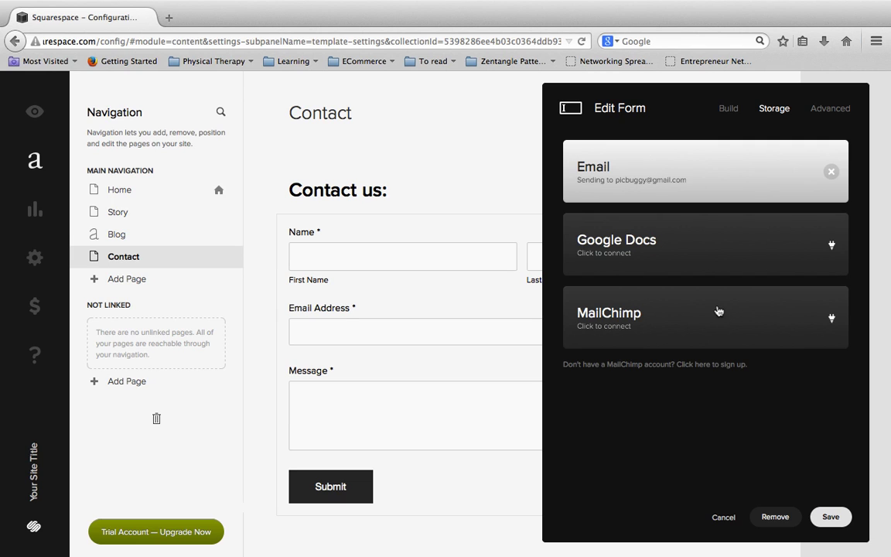
left_click(843, 113)
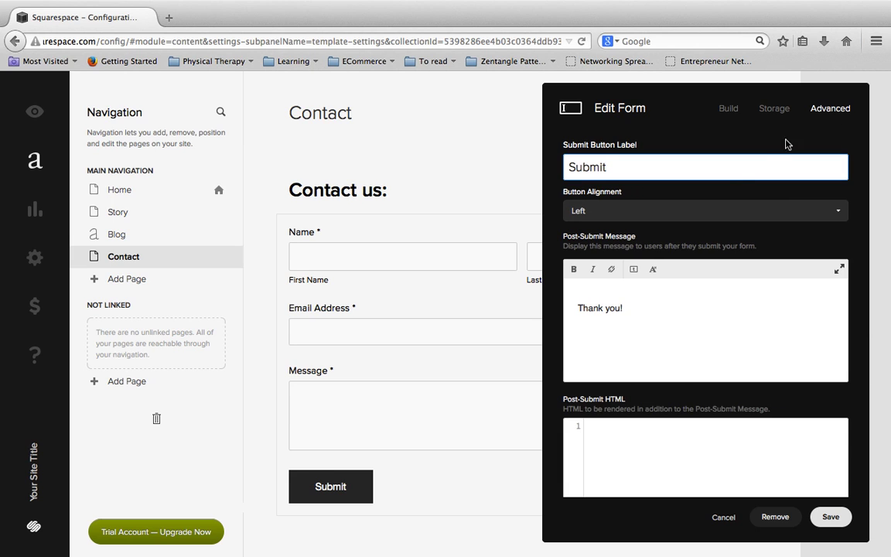
left_click(729, 175)
double_click(730, 176)
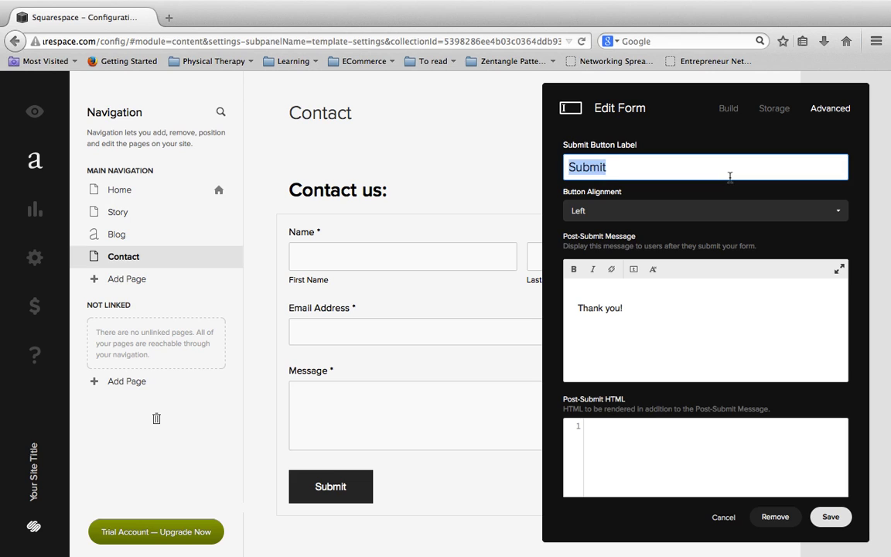
type("Say hello")
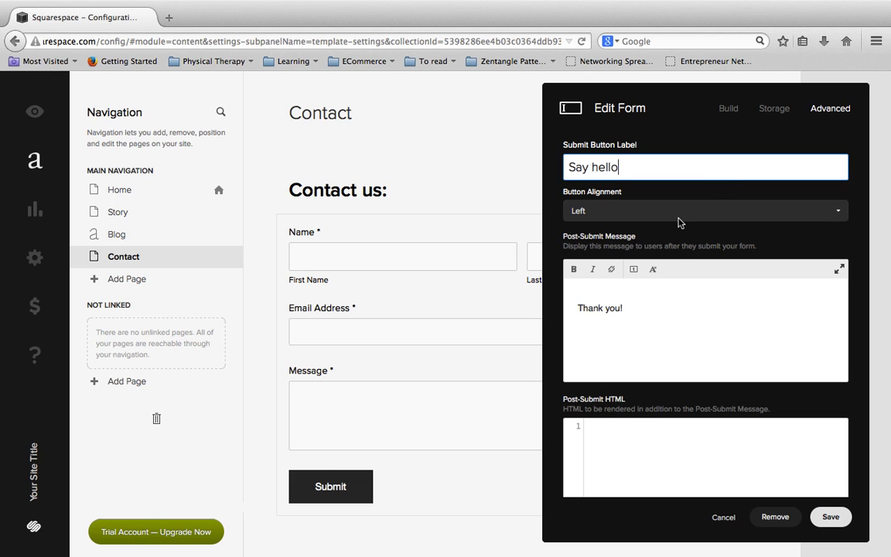
Change the post-submit message to "Thank you for contacting us. We will be in touch shortly." and save the form and page.
left_click(674, 319)
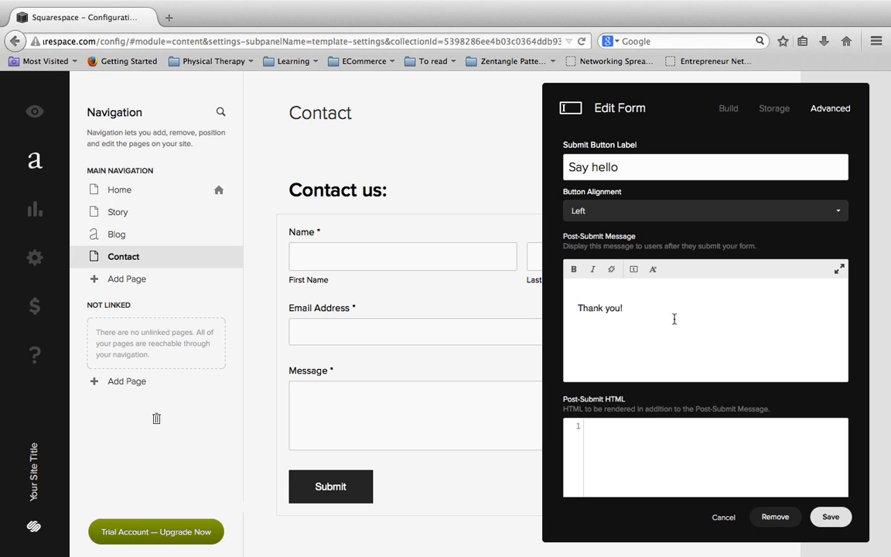
scroll(674, 318, "down", 2)
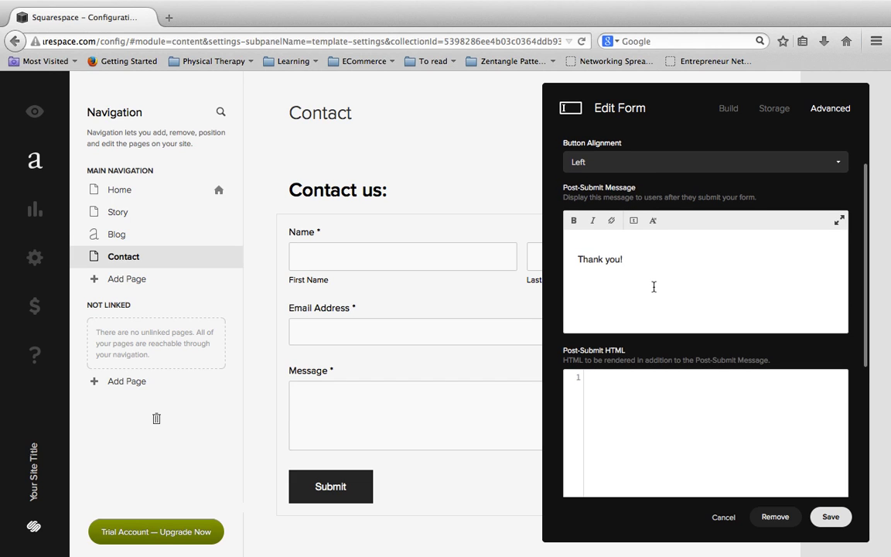
key("BackSpace")
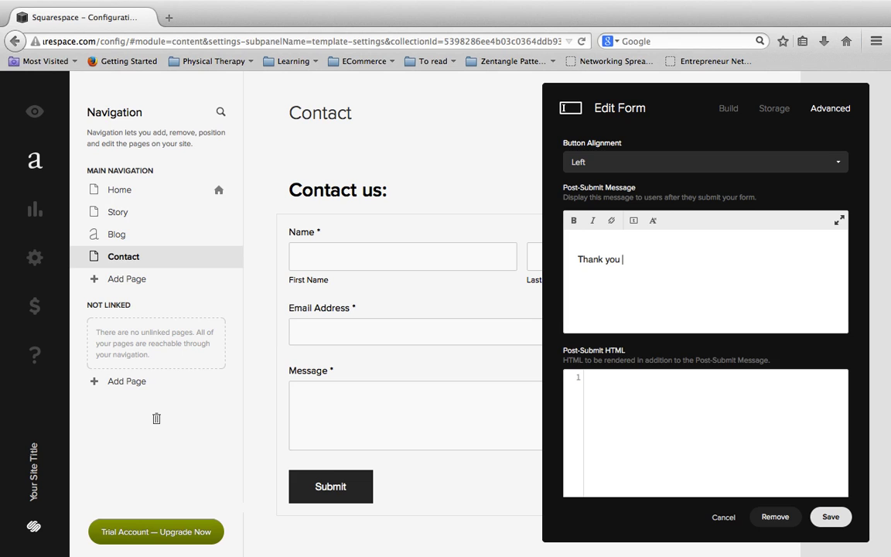
type("for contacting us. We will be in o")
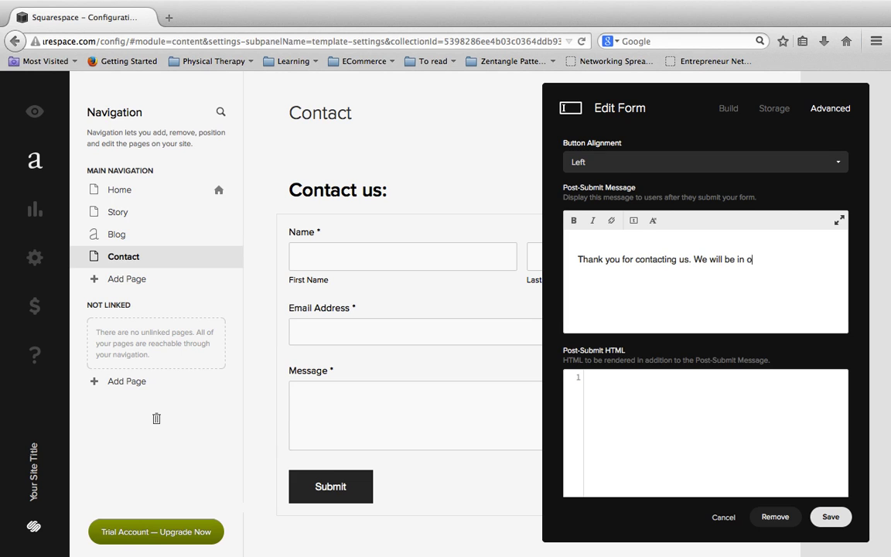
key("BackSpace")
type("touch shortly.")
scroll(669, 336, "down", 5)
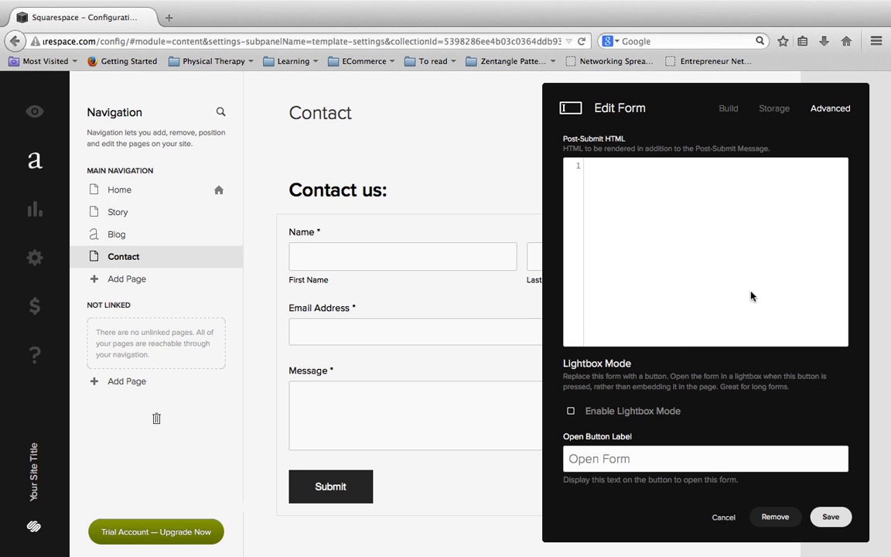
scroll(750, 296, "up", 5)
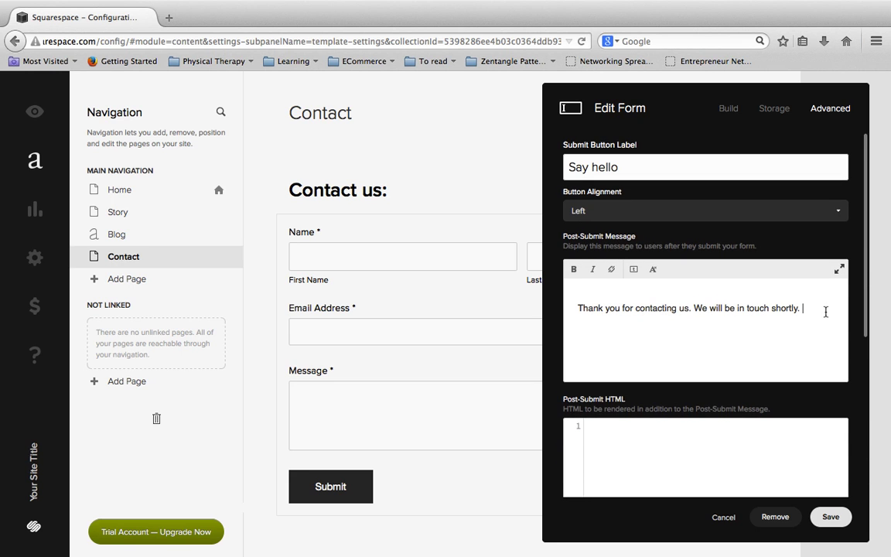
left_click(832, 518)
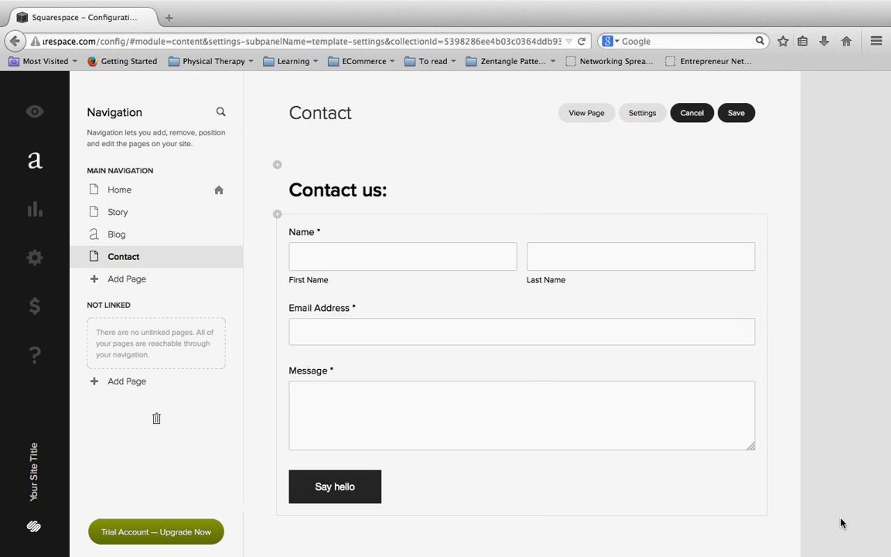
left_click(740, 114)
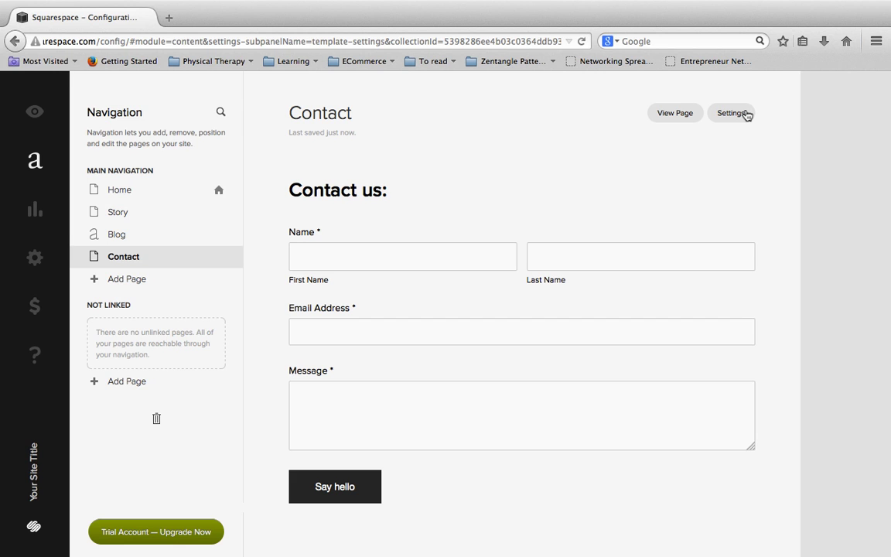